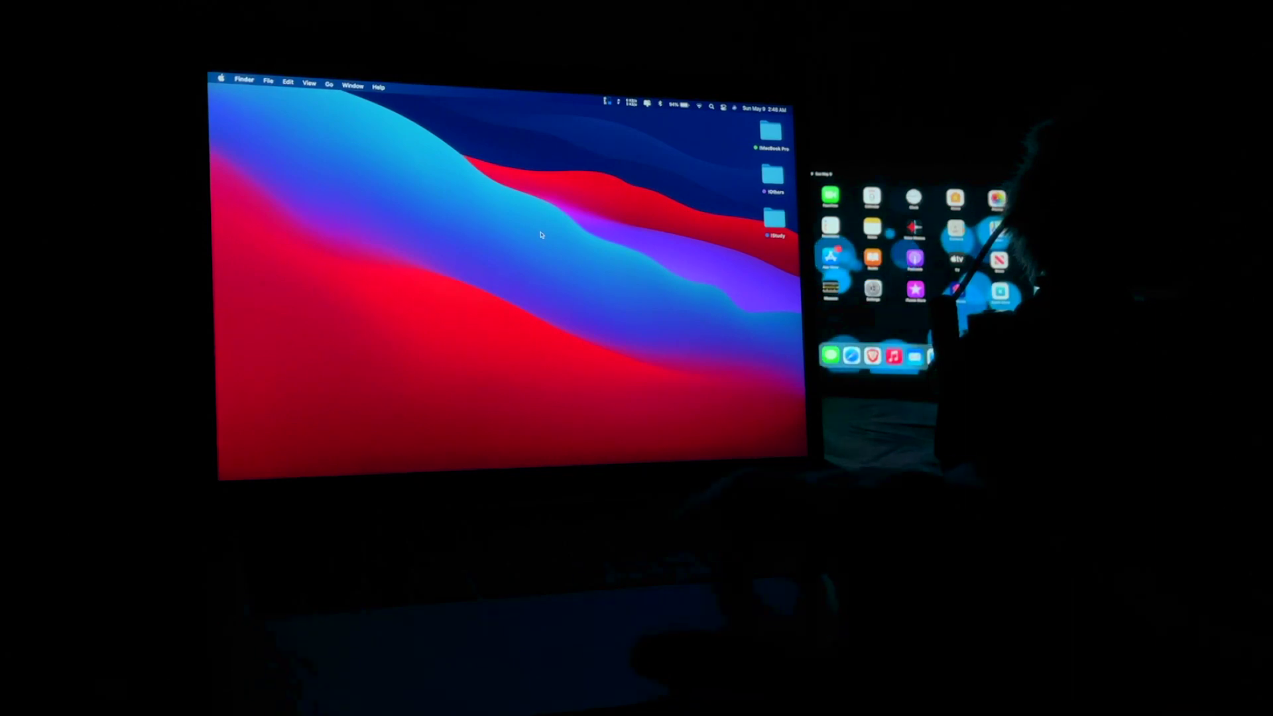
{"action": "left_click", "coordinate": [220, 82]}
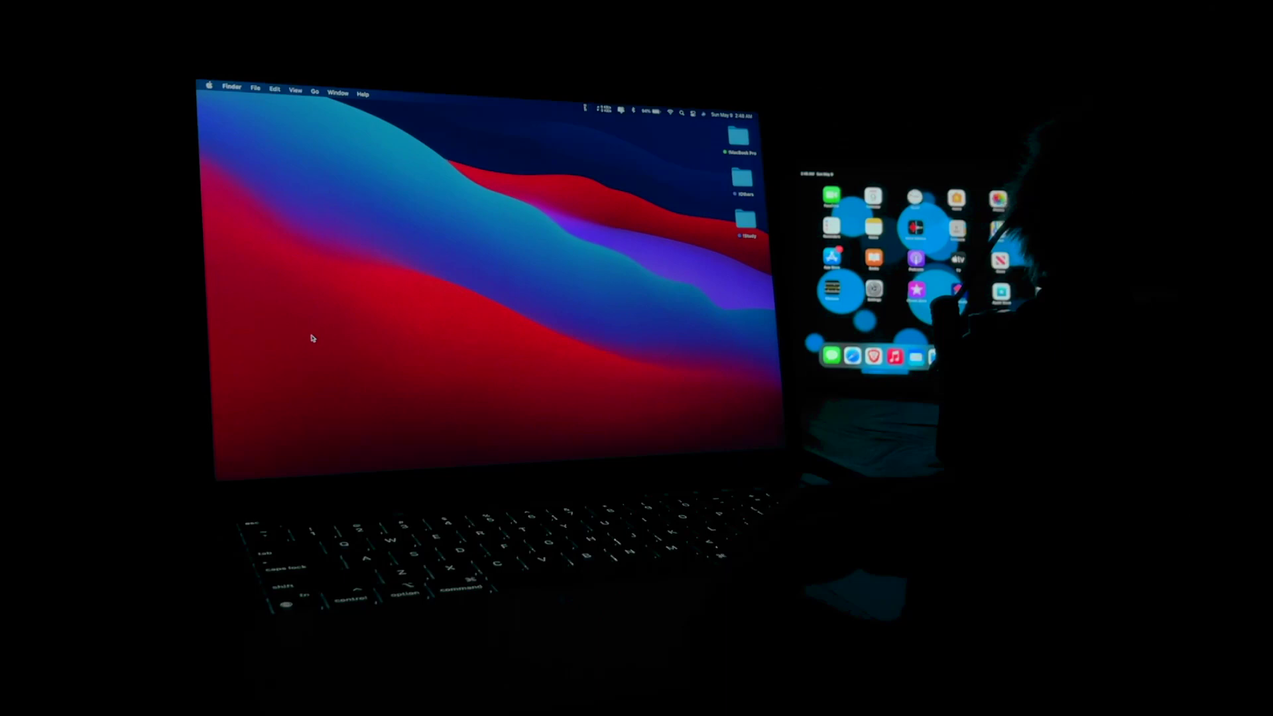
{"action": "key", "text": "ctrl+Right"}
{"action": "key", "text": "ctrl+Left"}
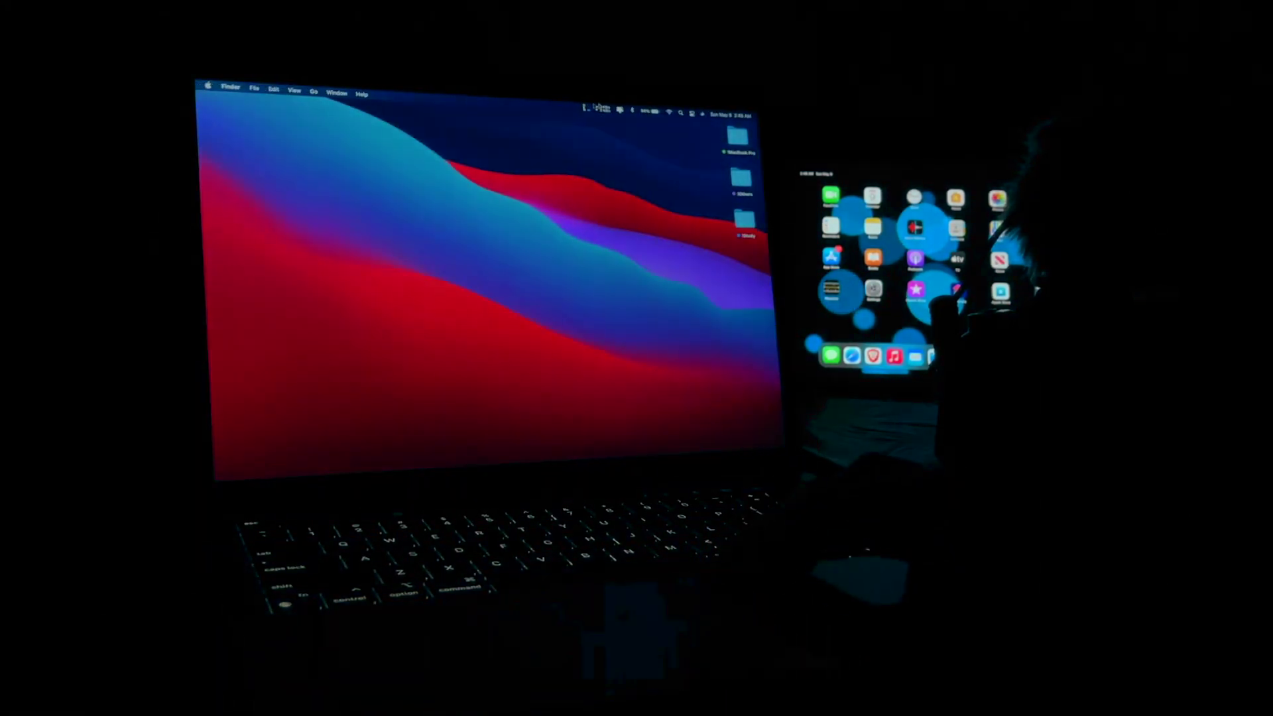
{"action": "left_click", "coordinate": [618, 109]}
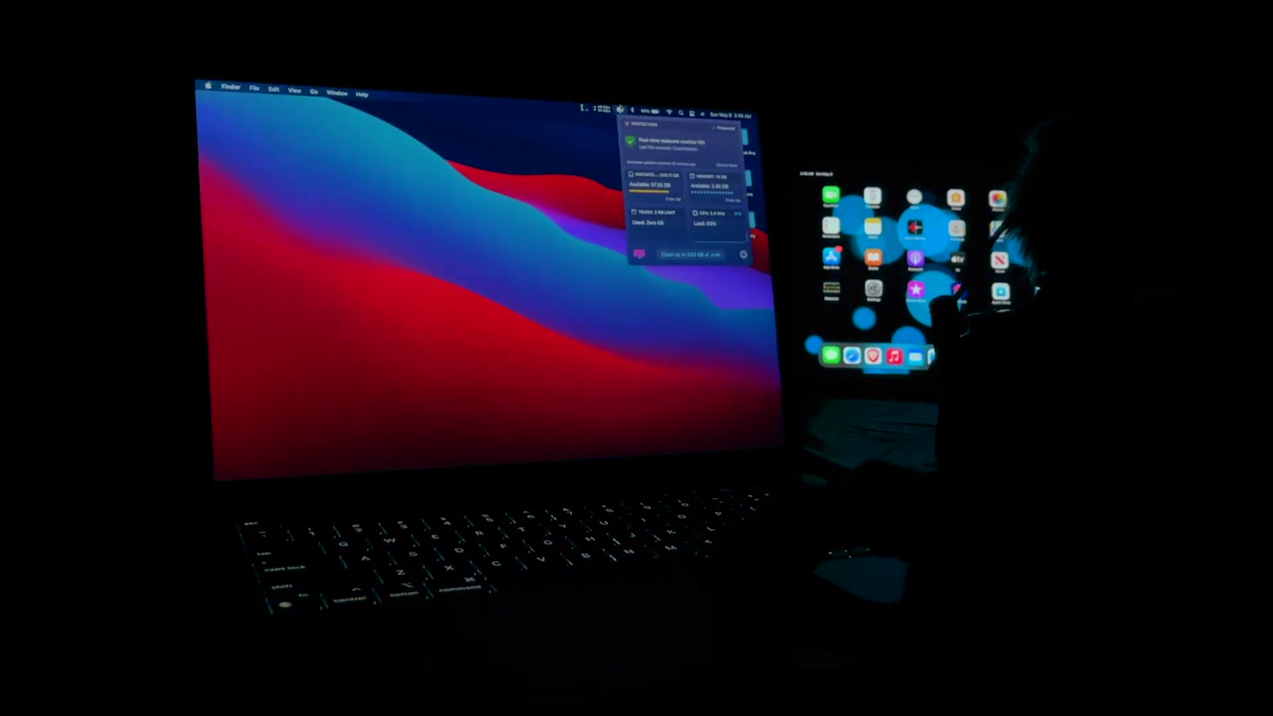
{"action": "left_click", "coordinate": [601, 109]}
{"action": "left_click", "coordinate": [447, 298]}
{"action": "mouse_move", "coordinate": [477, 475]}
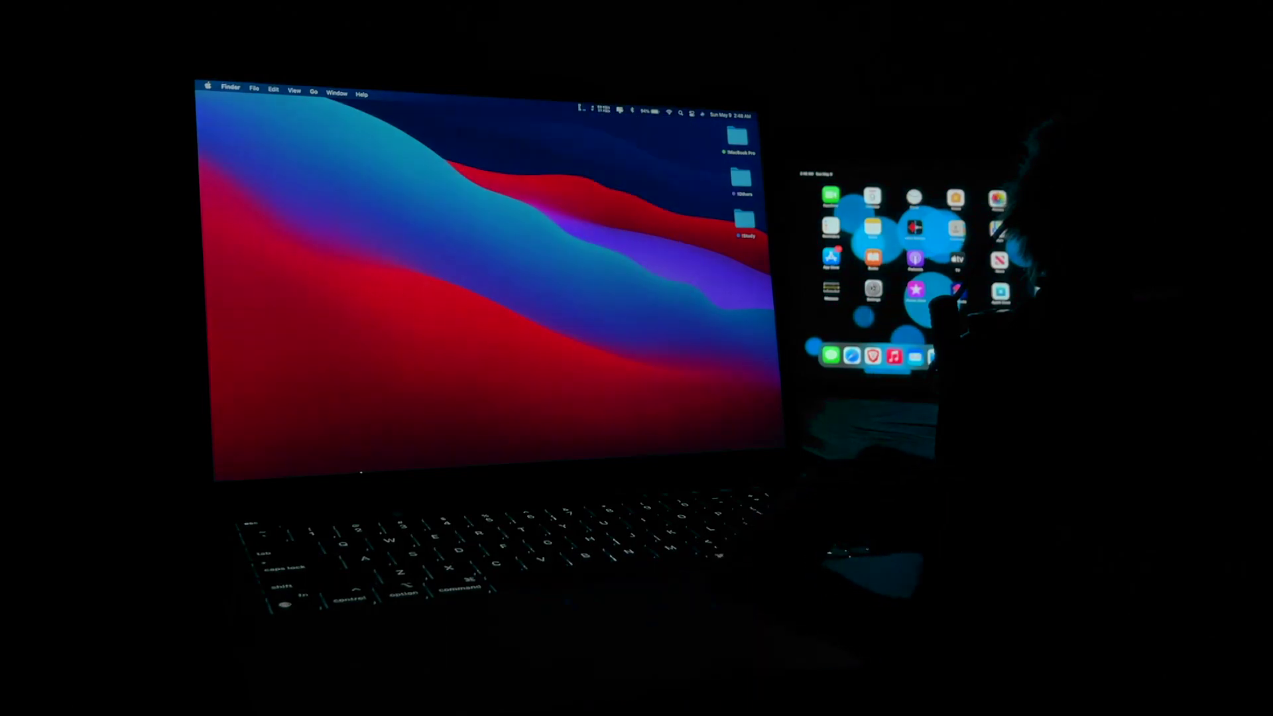
{"action": "left_click", "coordinate": [270, 449]}
{"action": "left_click", "coordinate": [297, 468]}
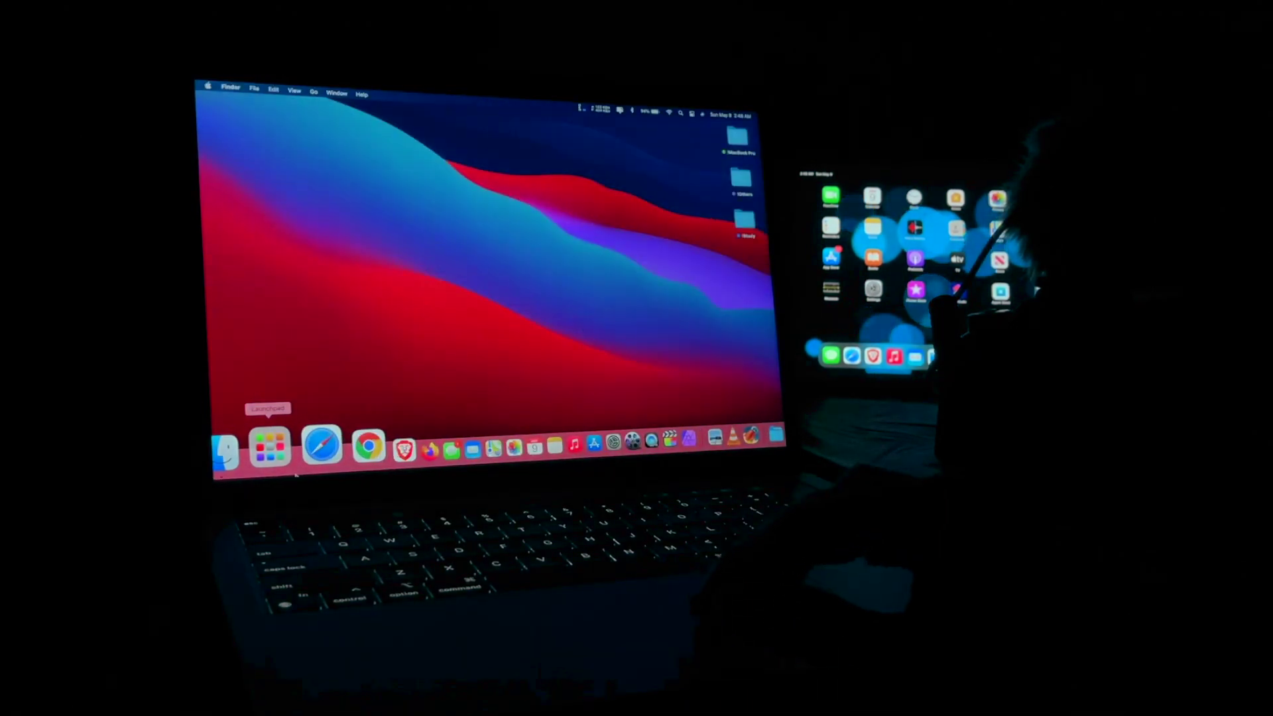
{"action": "left_click", "coordinate": [320, 447]}
{"action": "left_click", "coordinate": [239, 89]}
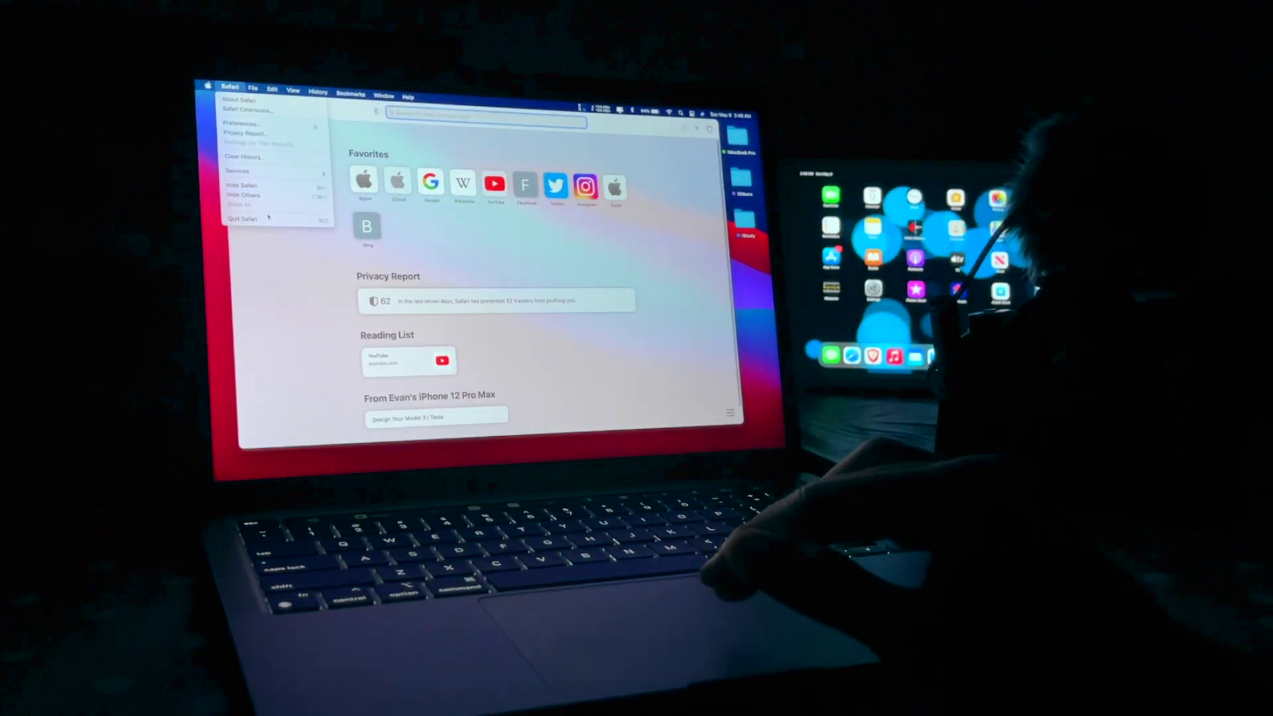
{"action": "left_click", "coordinate": [268, 221]}
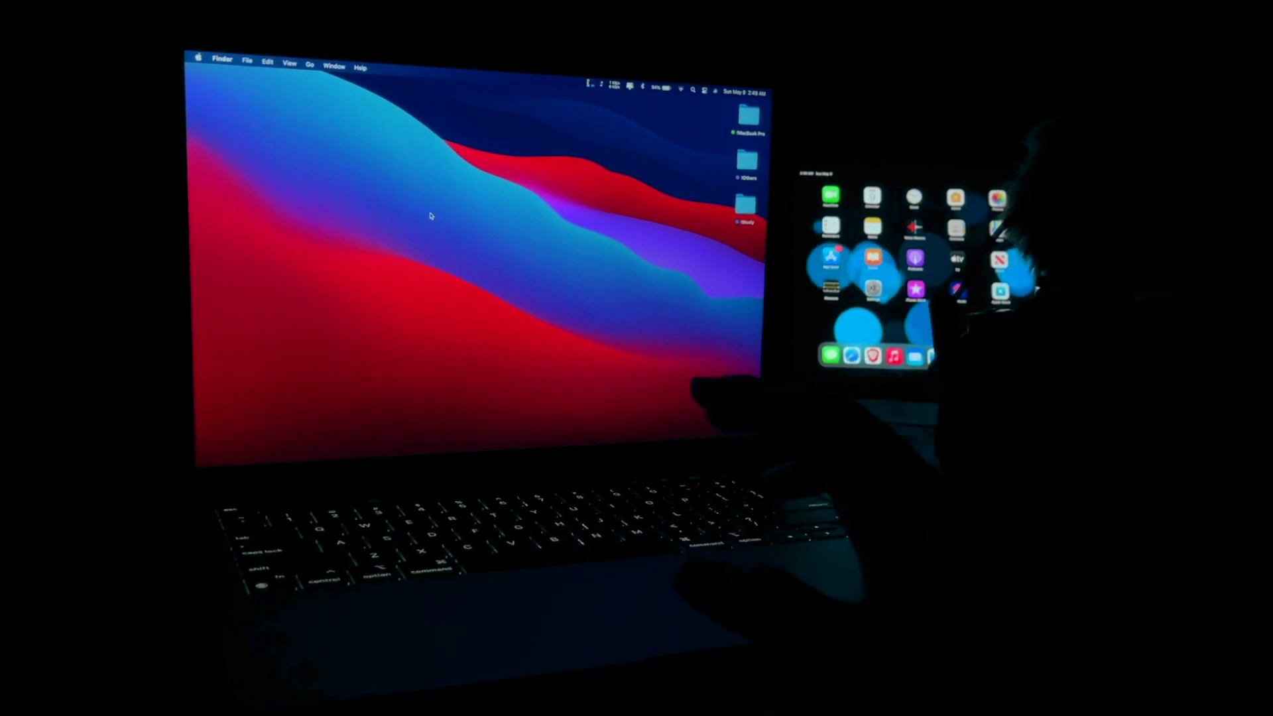
{"action": "mouse_move", "coordinate": [604, 447]}
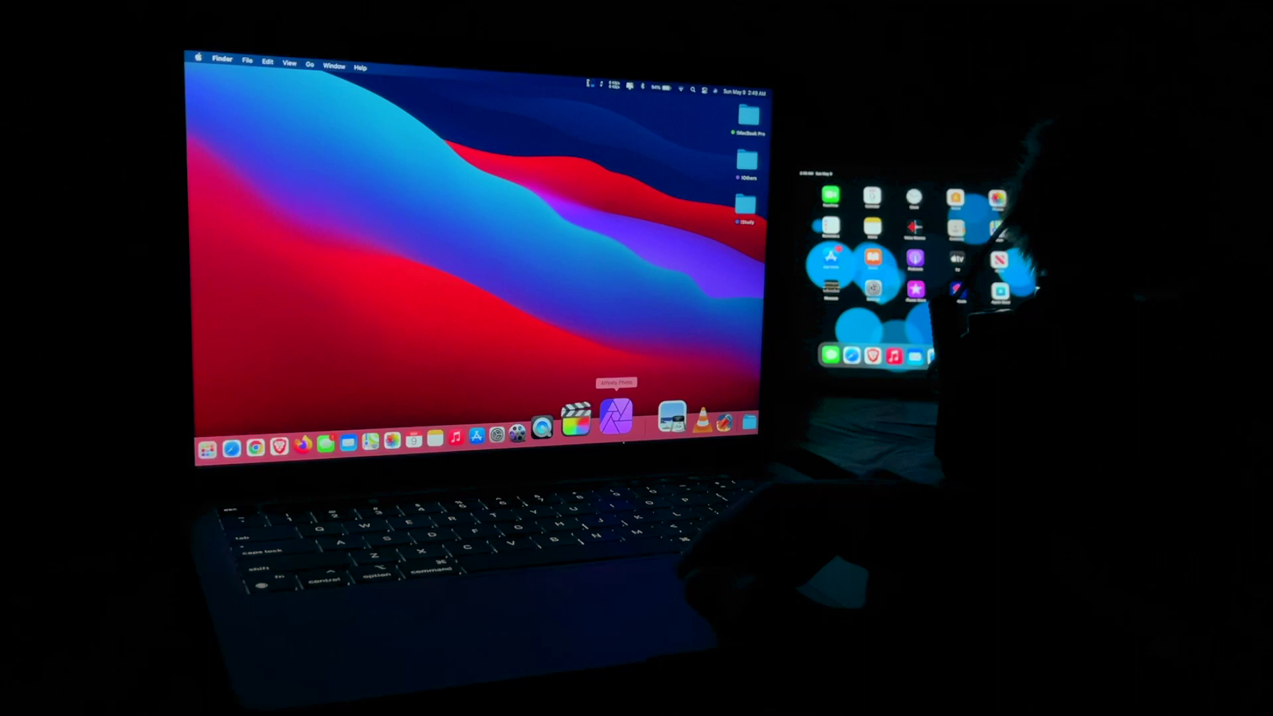
{"action": "left_click", "coordinate": [597, 415]}
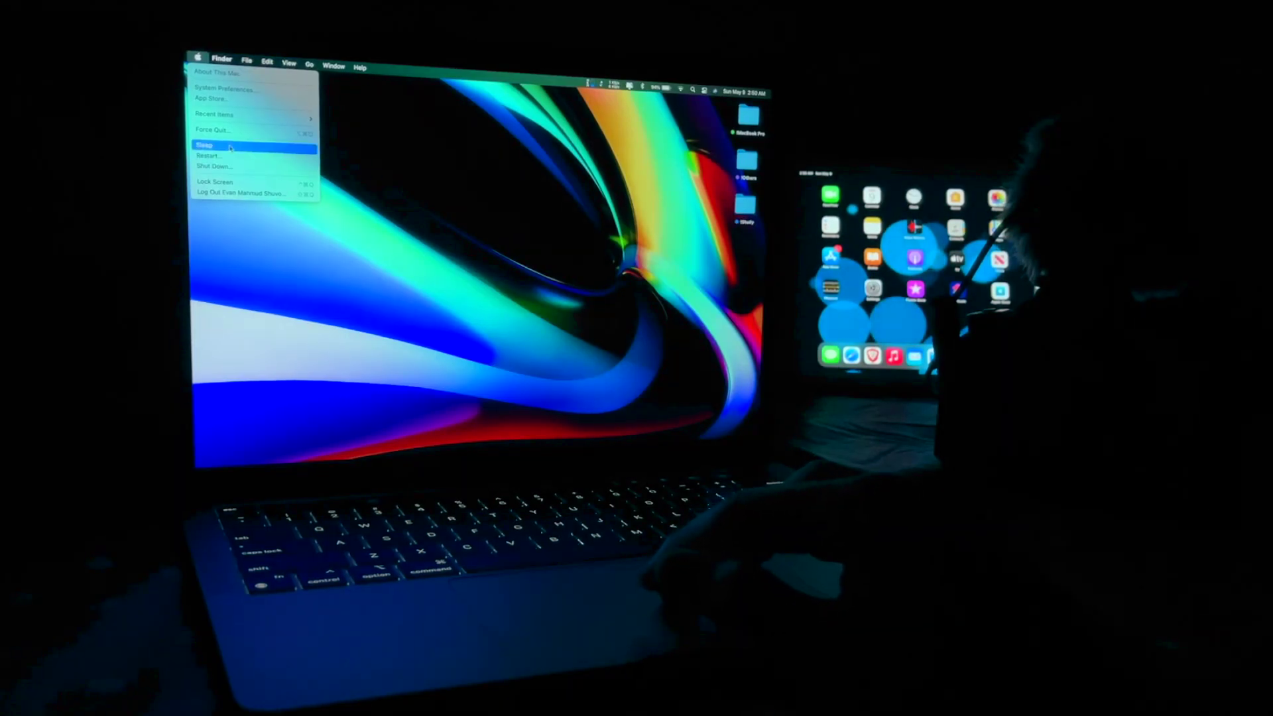
{"action": "left_click", "coordinate": [230, 147]}
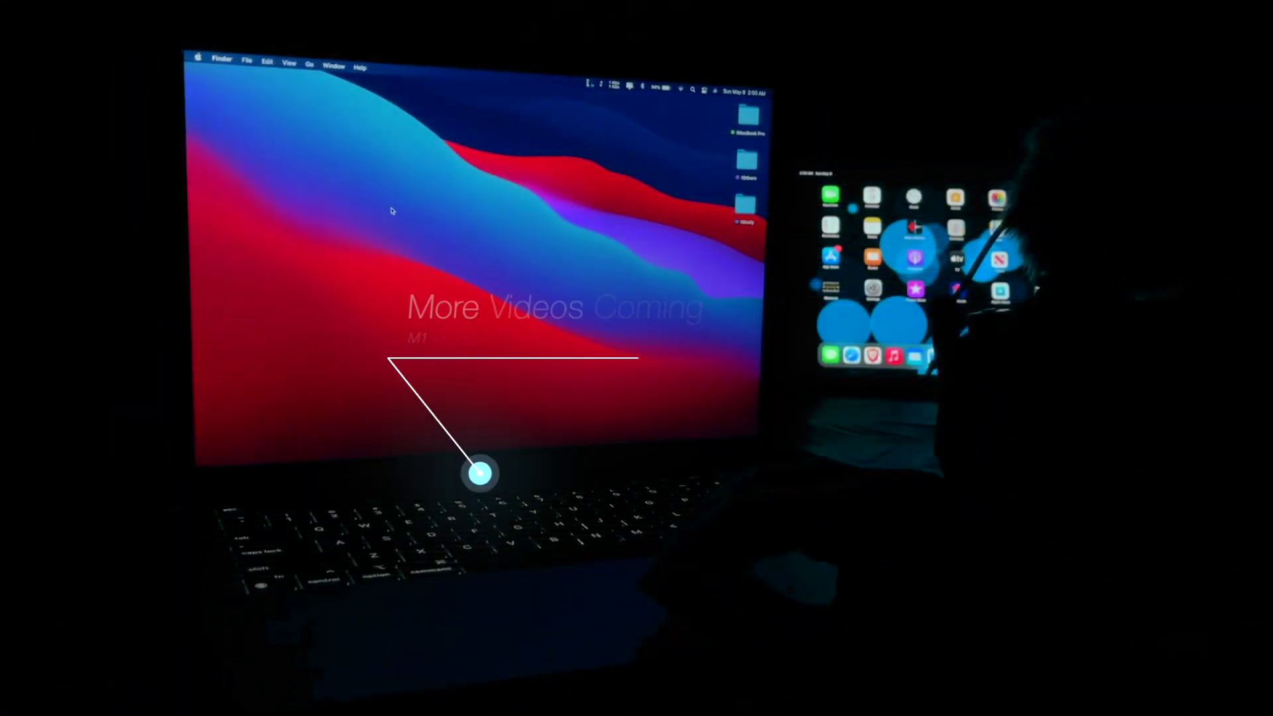